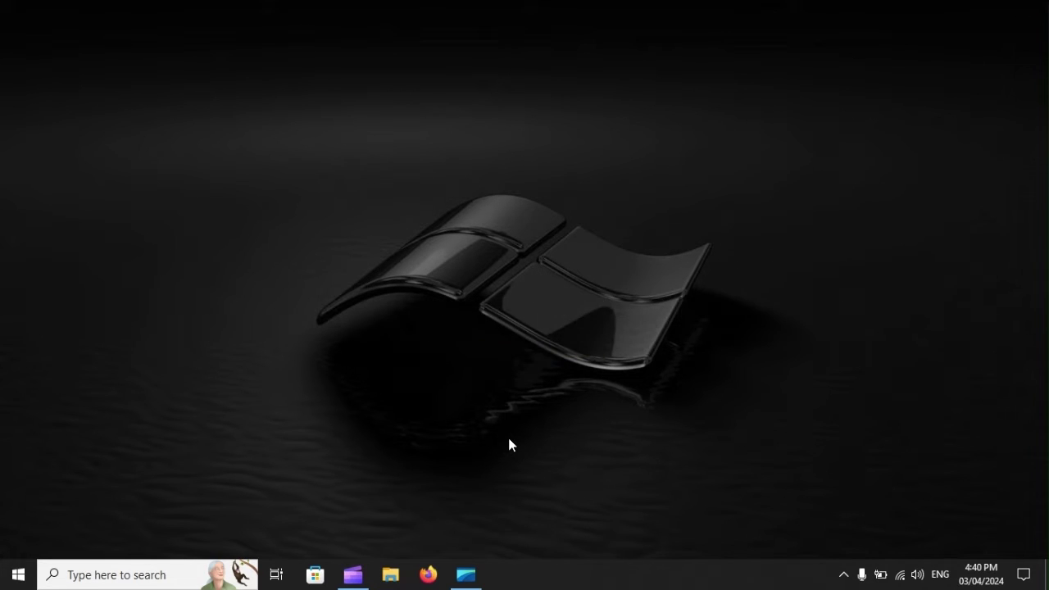
Step: From the desktop, open Display settings past the 1366 × 768 resolution to Advanced display settings
right_click(508, 439)
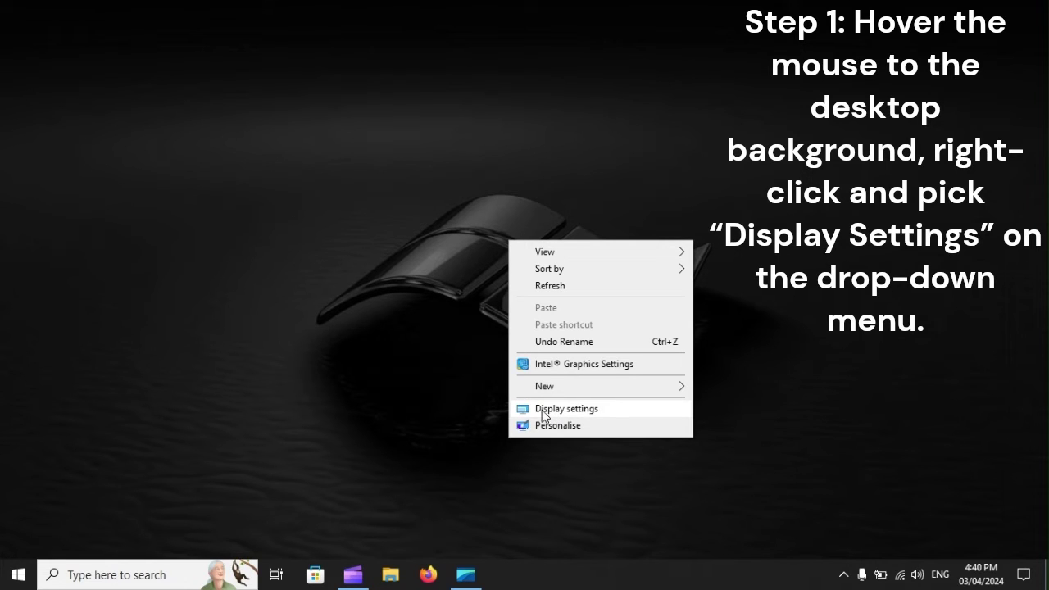
click(587, 410)
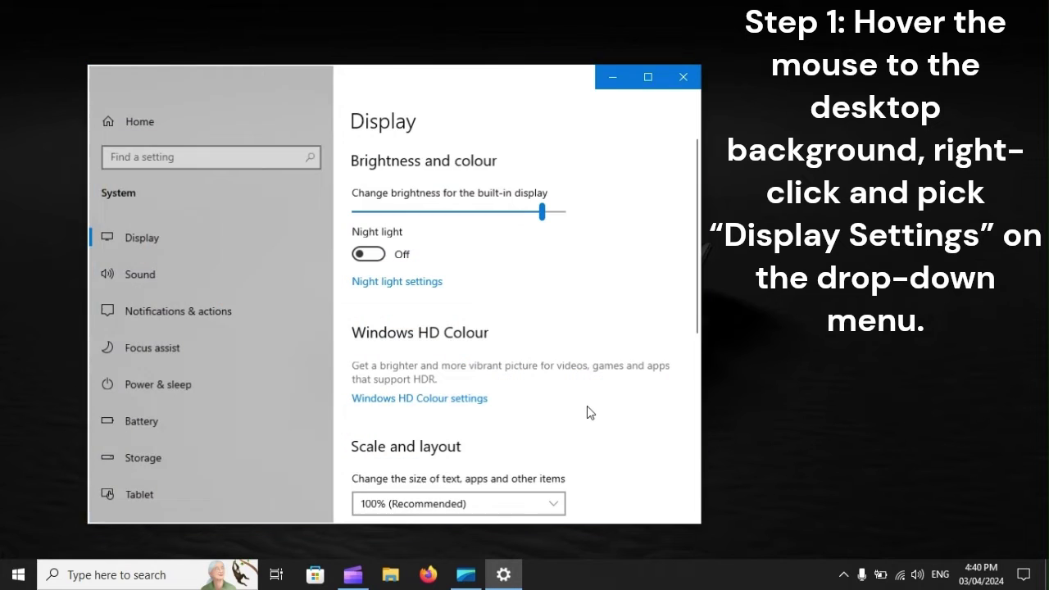
scroll(587, 412, down, 5)
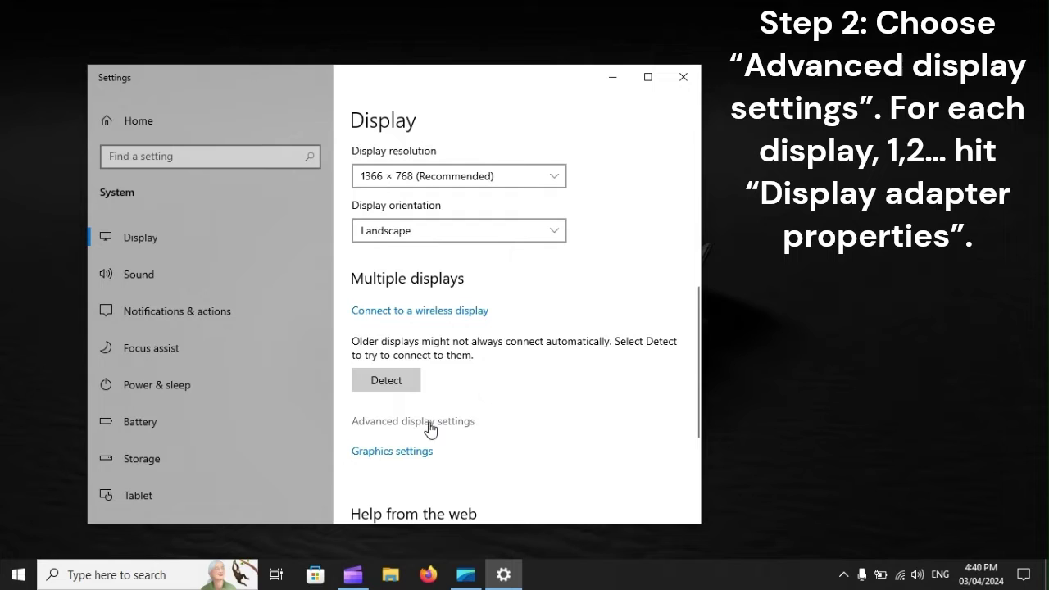
click(469, 430)
Step: Scroll Display 1's advanced settings to the 60.003 Hz refresh rate and open its adapter properties
click(469, 430)
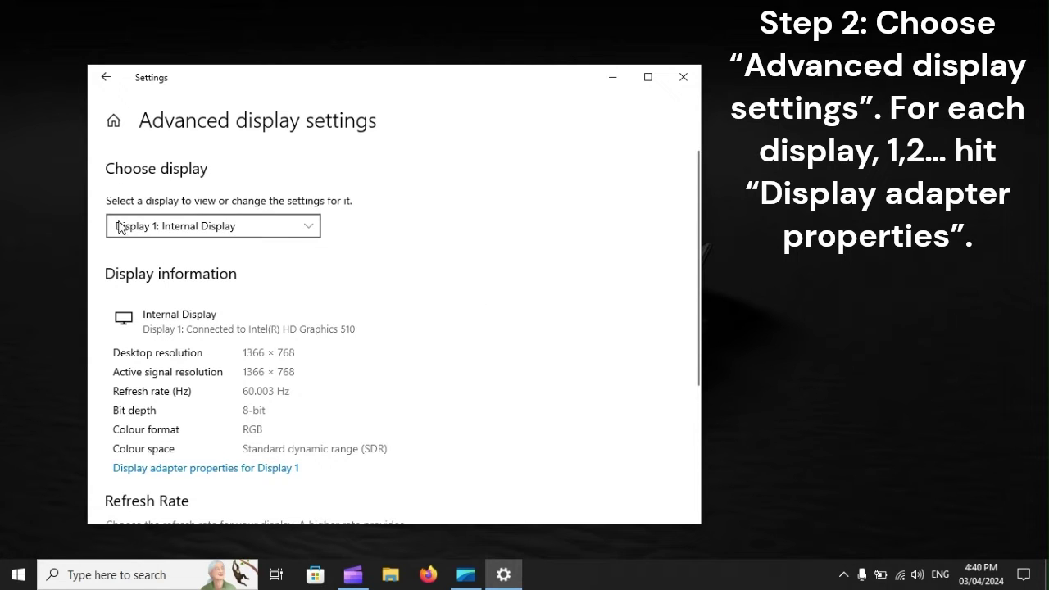
scroll(547, 343, down, 2)
scroll(547, 343, down, 2)
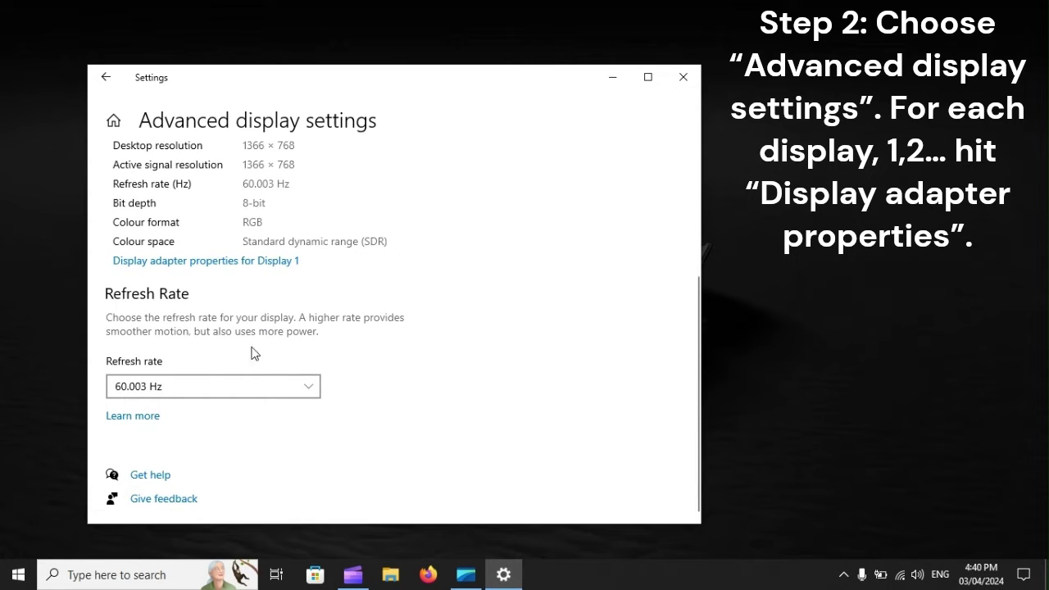
click(155, 261)
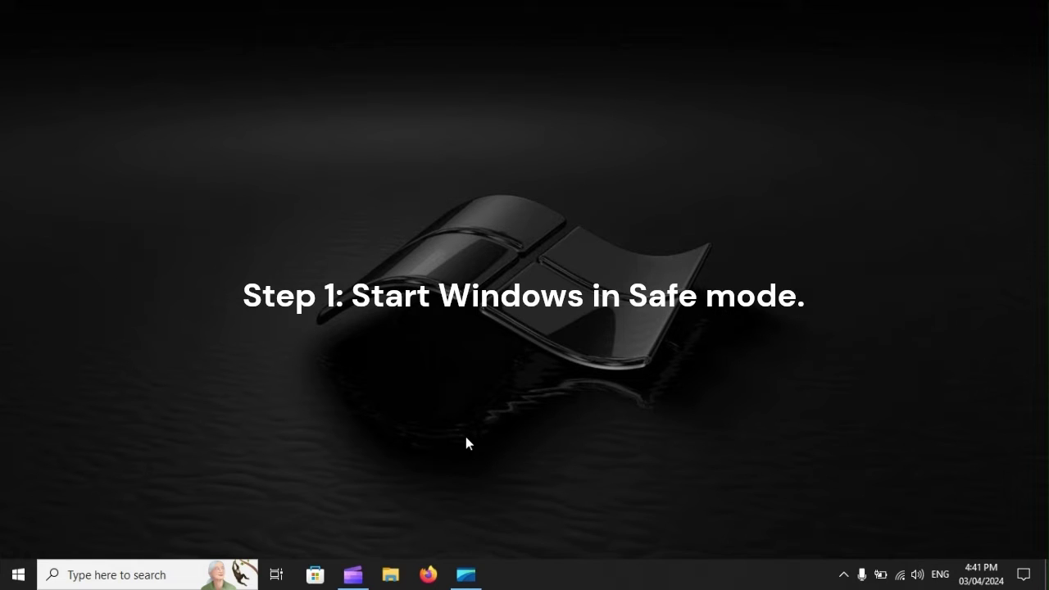
Step: Search Windows for 'Control Panel' and open the best match
click(11, 587)
text(Co)
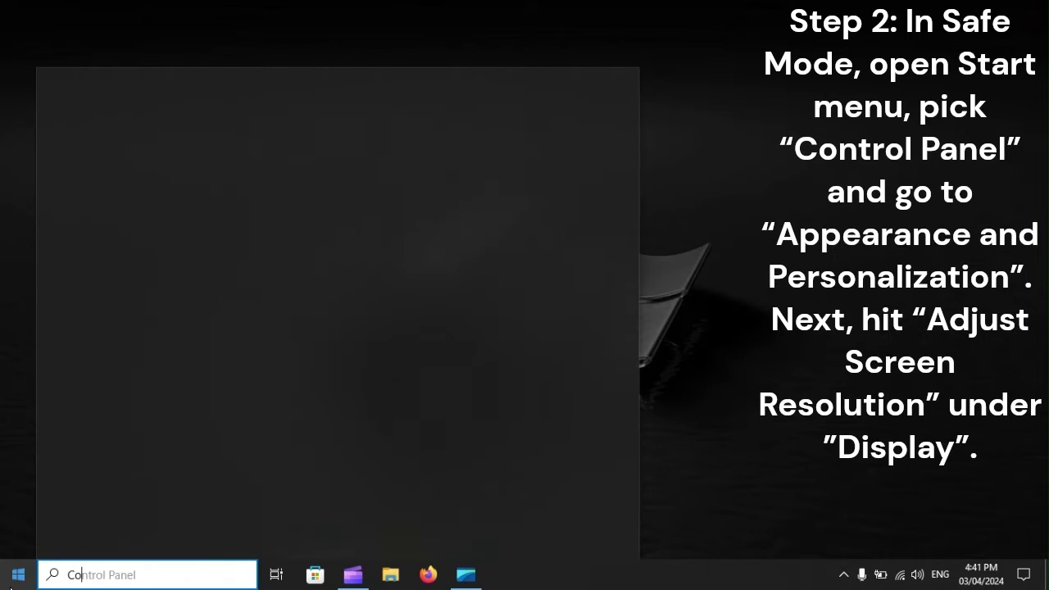
text(ntrol)
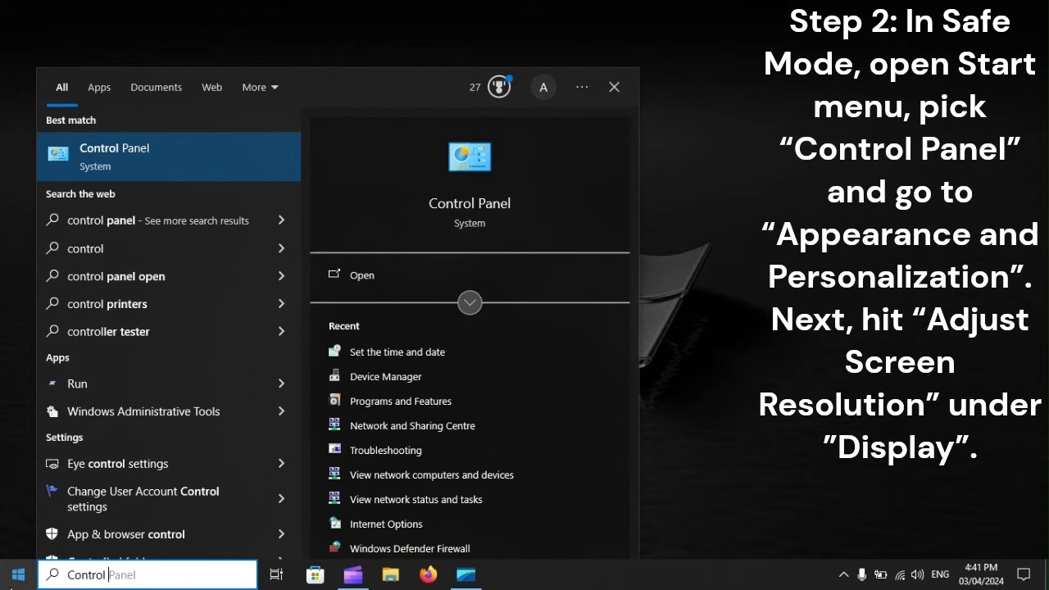
text( Panel)
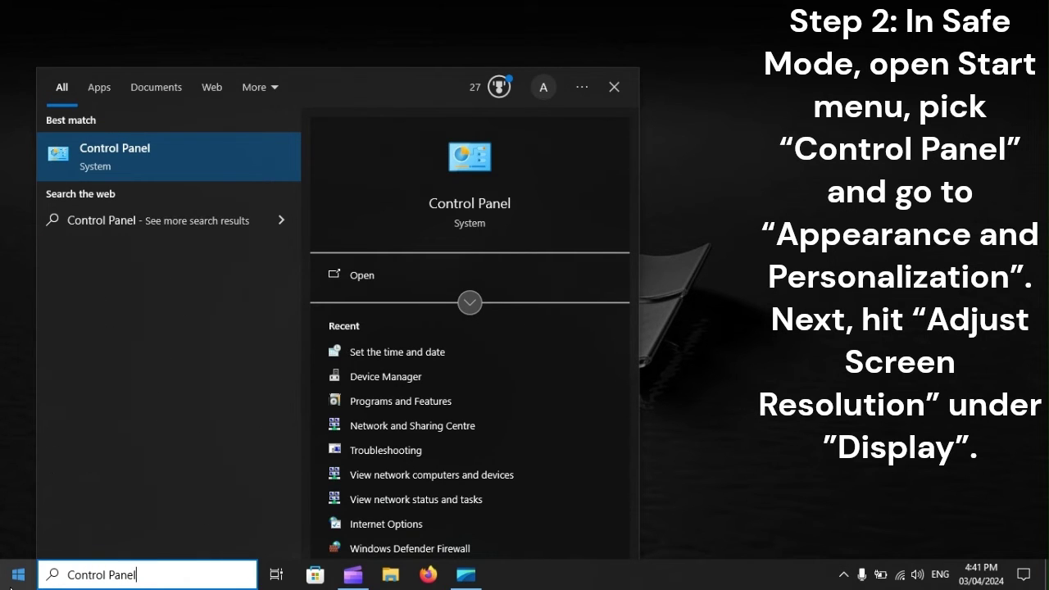
click(139, 151)
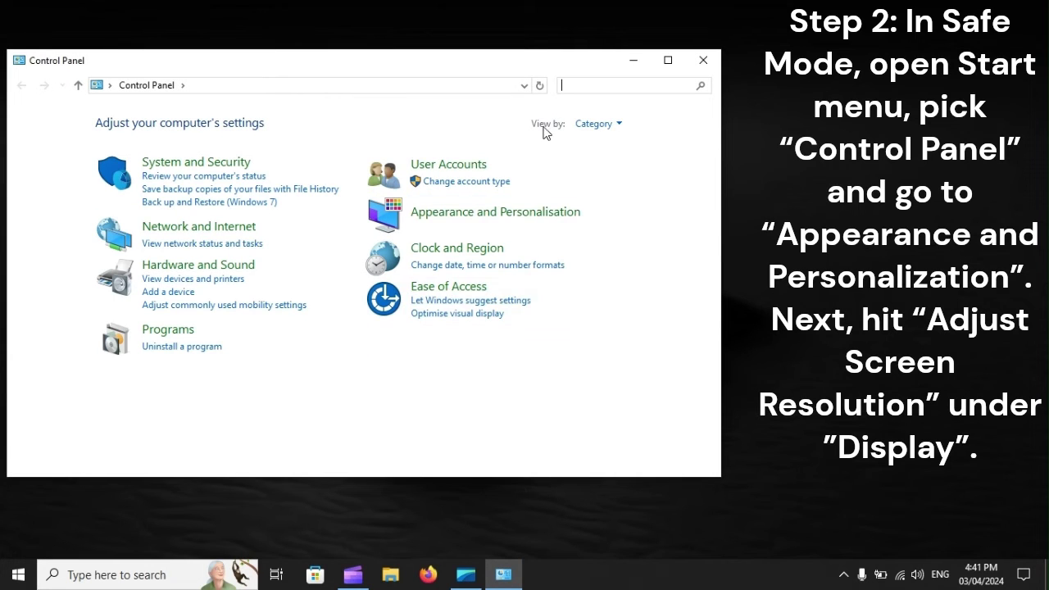
Step: Keep Control Panel's View by setting on Category
click(609, 127)
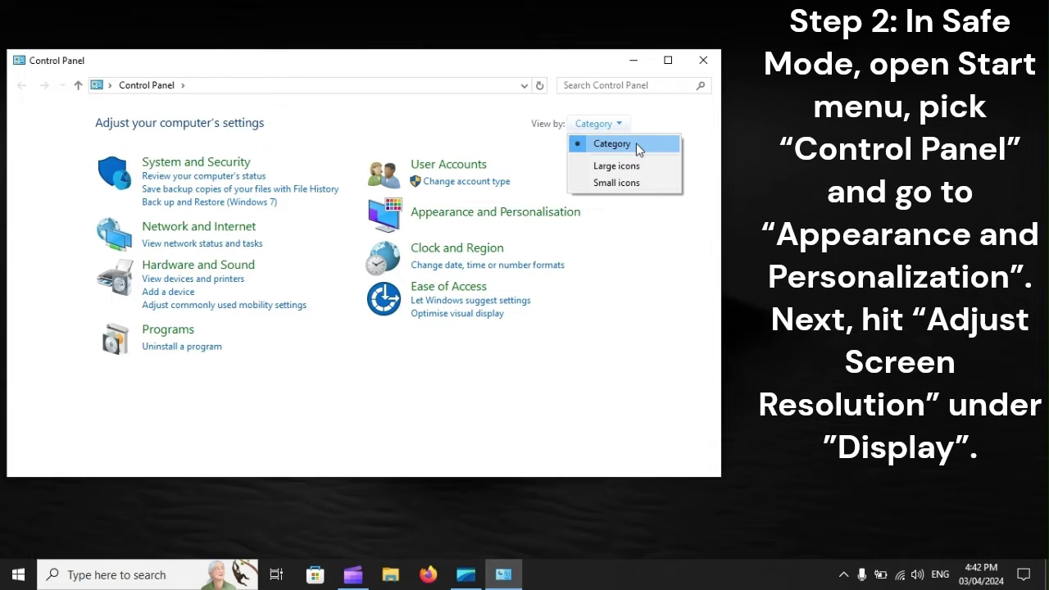
click(638, 146)
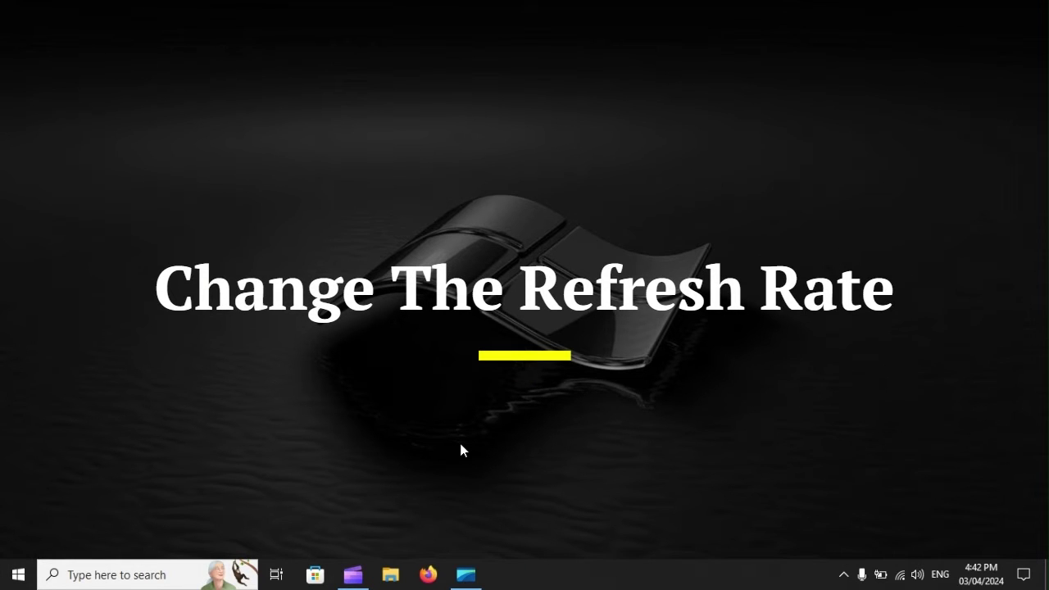
Step: Show the Start menu's power options including Restart, then bring up the desktop context menu
click(18, 575)
click(18, 543)
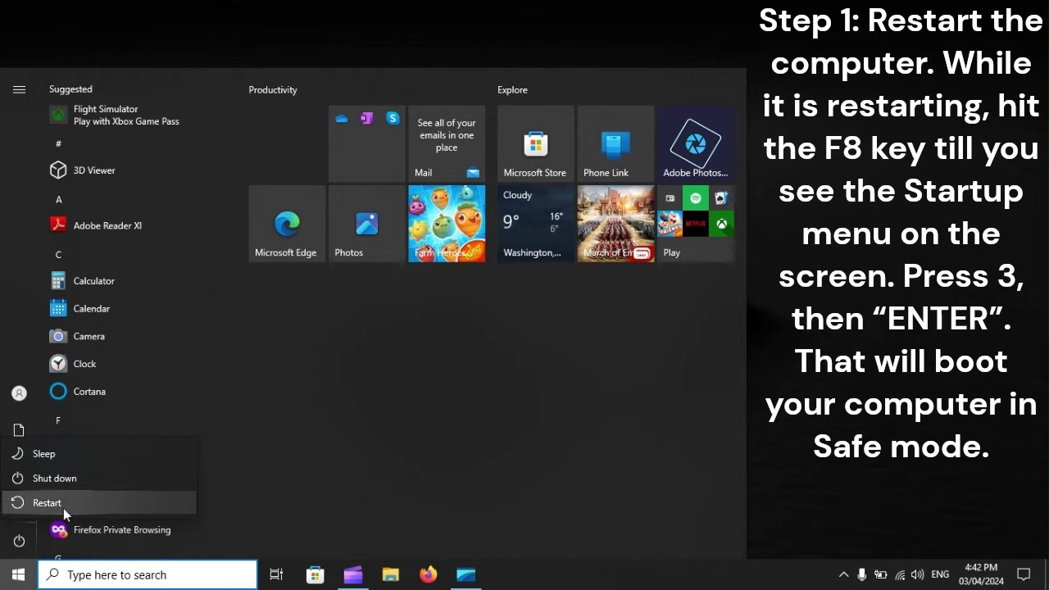
mouse_move(47, 502)
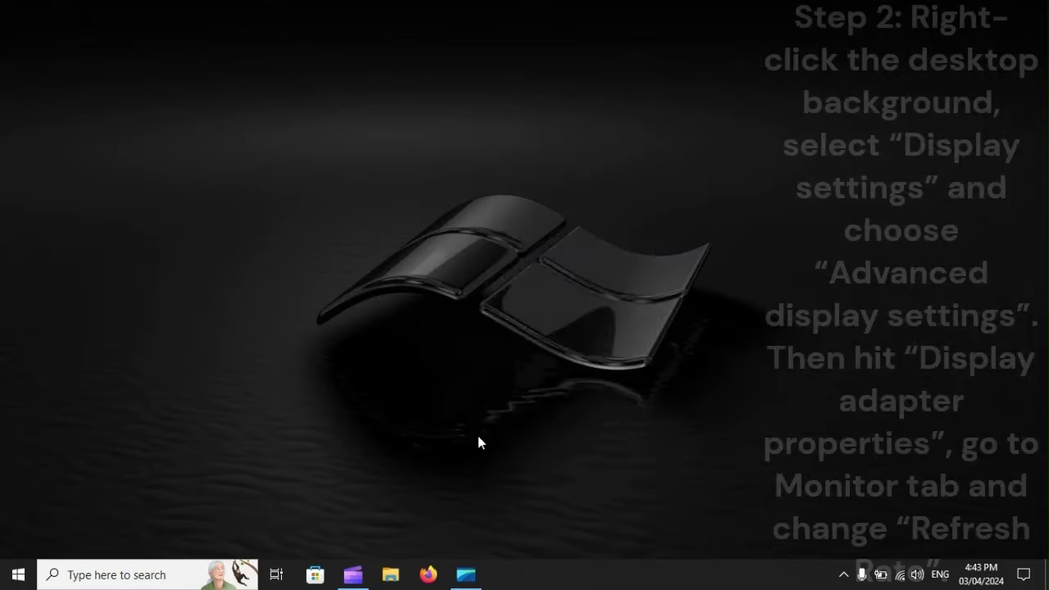
right_click(478, 436)
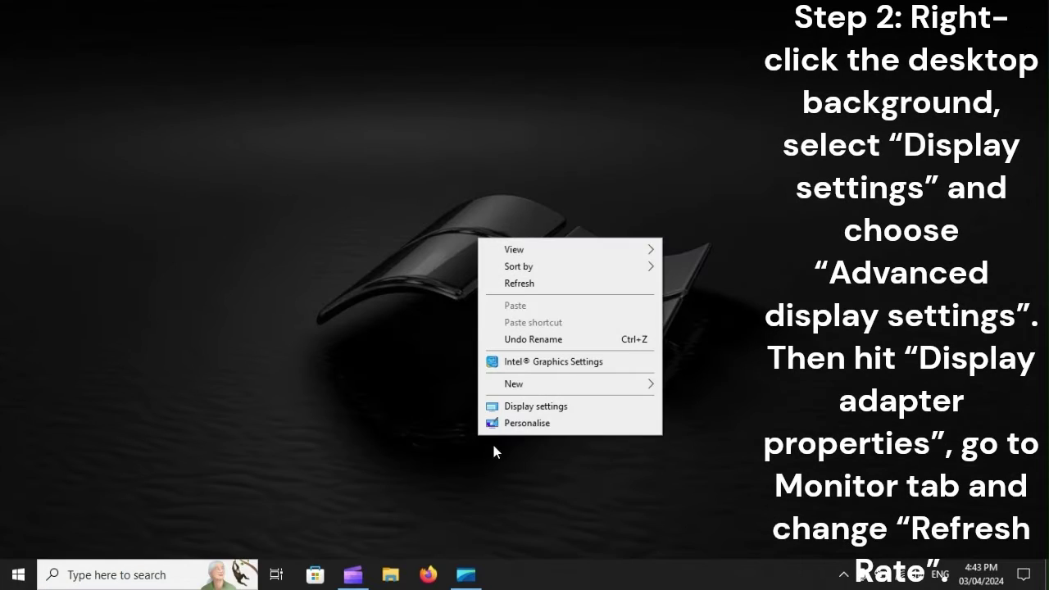
Step: Open Display settings, then Advanced display settings down to the 60.003 Hz refresh rate
click(558, 407)
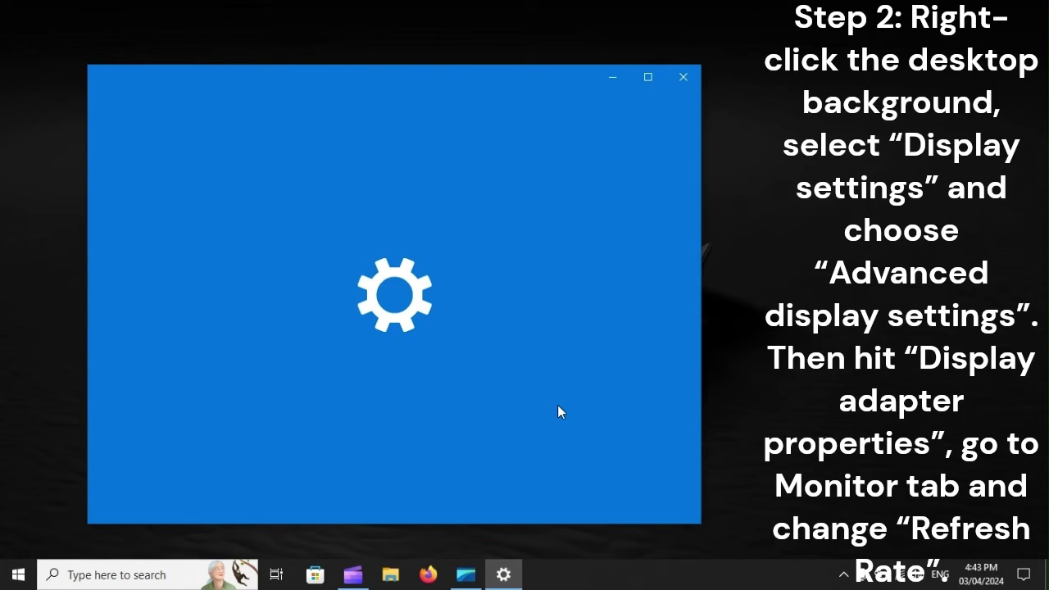
scroll(558, 405, down, 5)
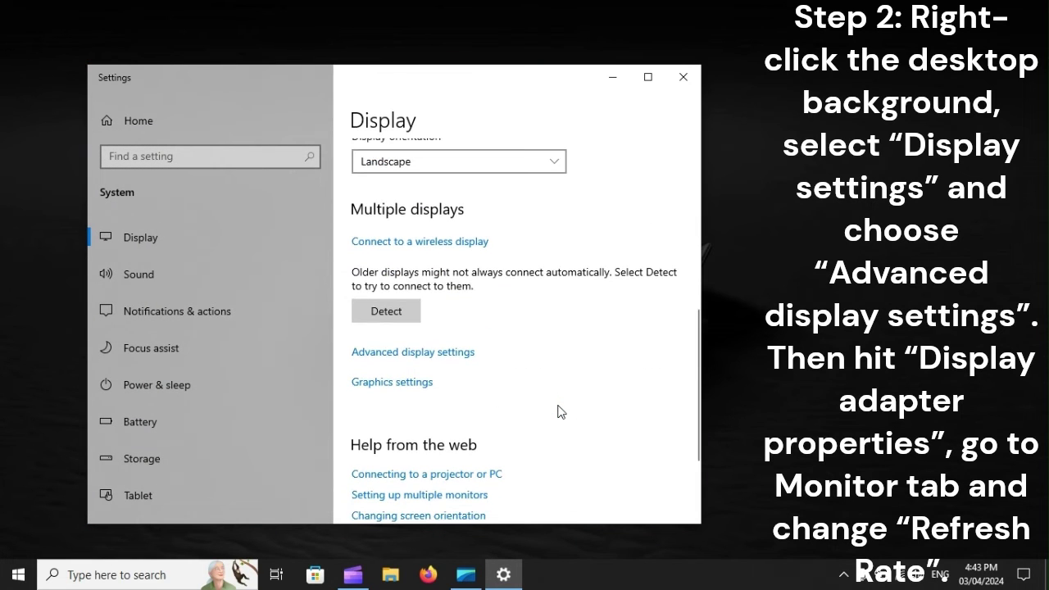
click(446, 353)
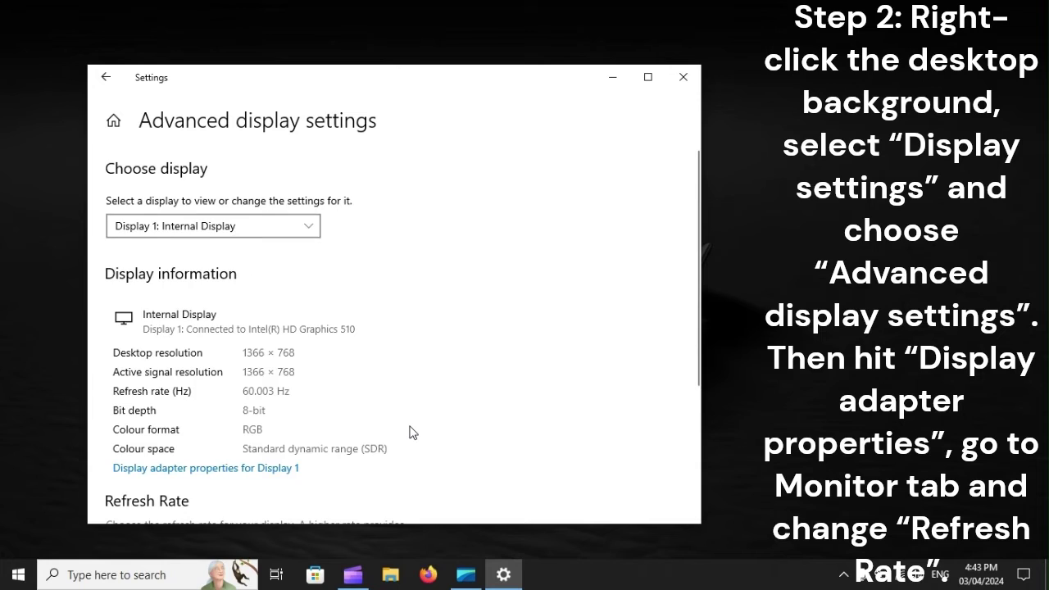
scroll(410, 432, down, 5)
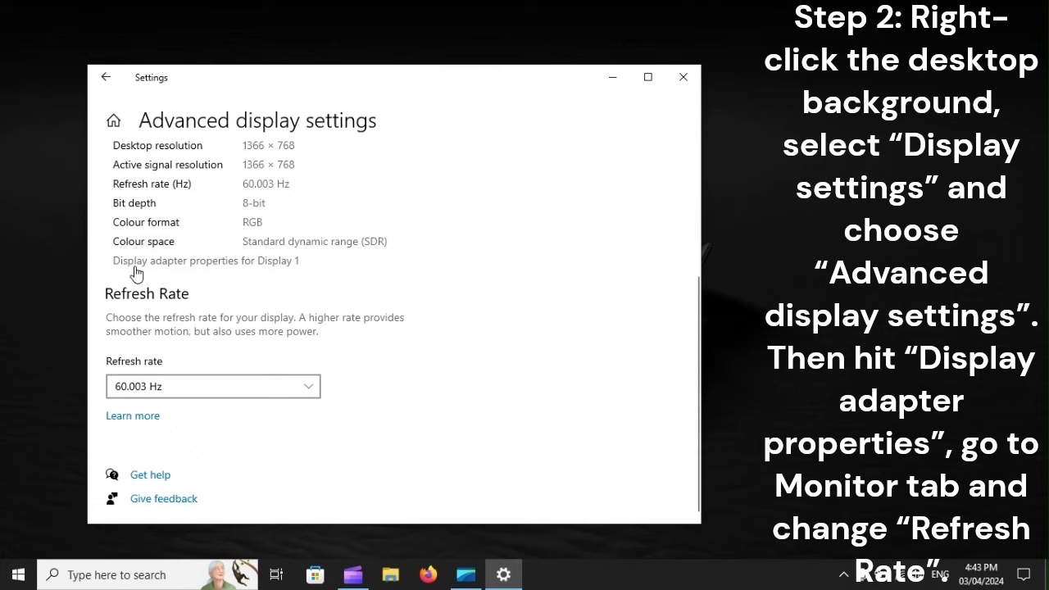
Step: View the Intel(R) HD Graphics 510 adapter properties' Monitor tab showing the 60 Hertz refresh rate
click(269, 262)
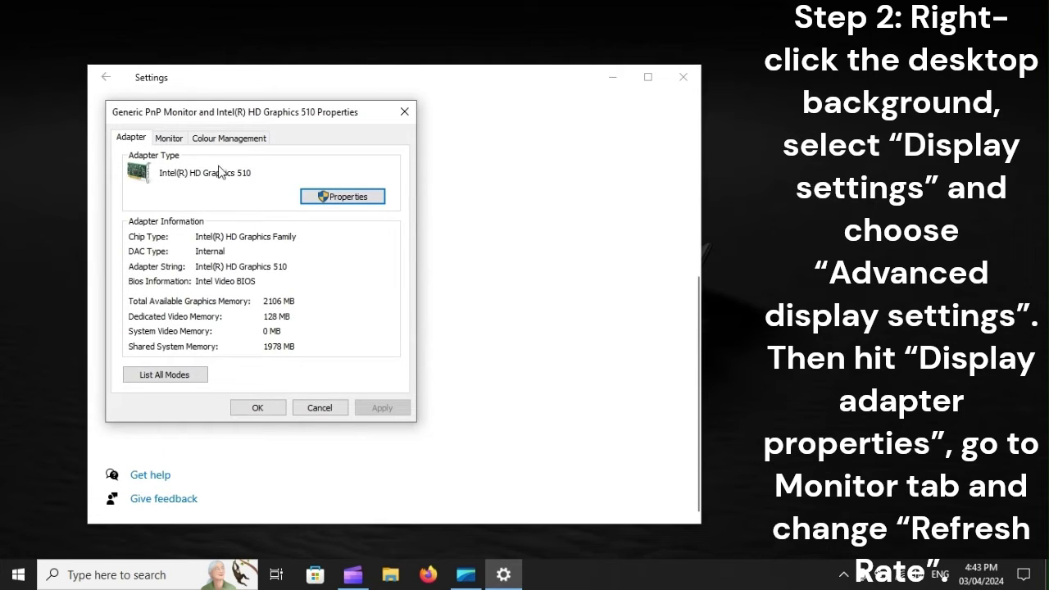
click(171, 140)
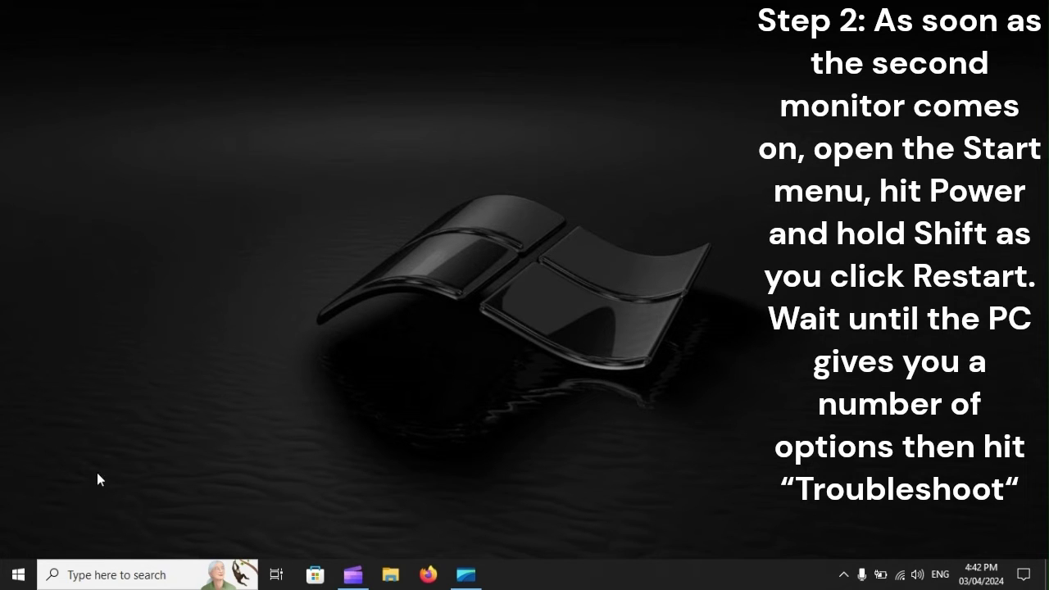
click(18, 575)
click(19, 551)
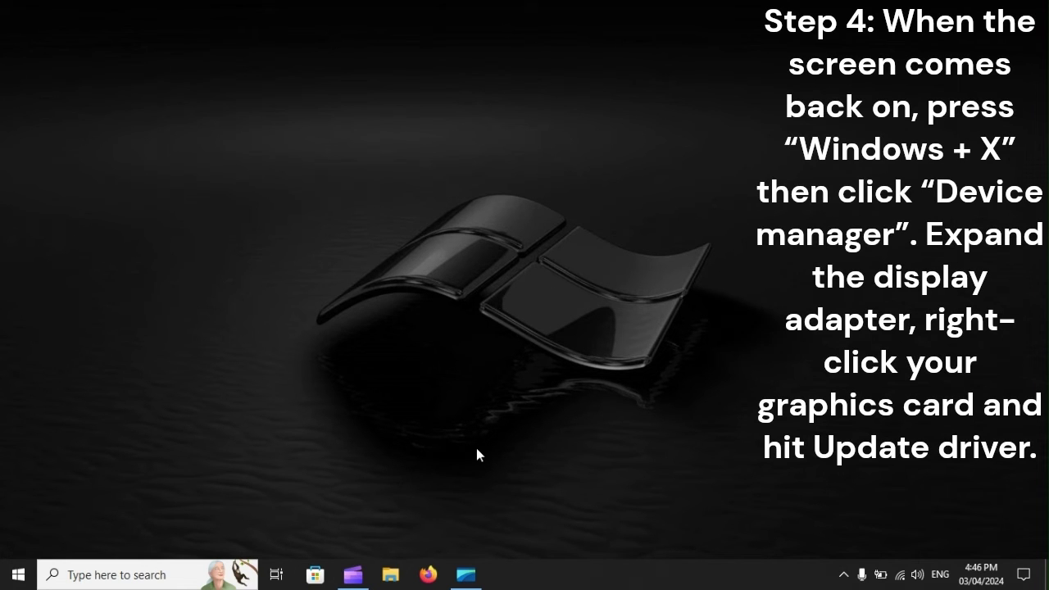
Step: Open Device Manager via Win+X and start Update driver for Intel(R) HD Graphics 510 under Display adapters
key(super+x)
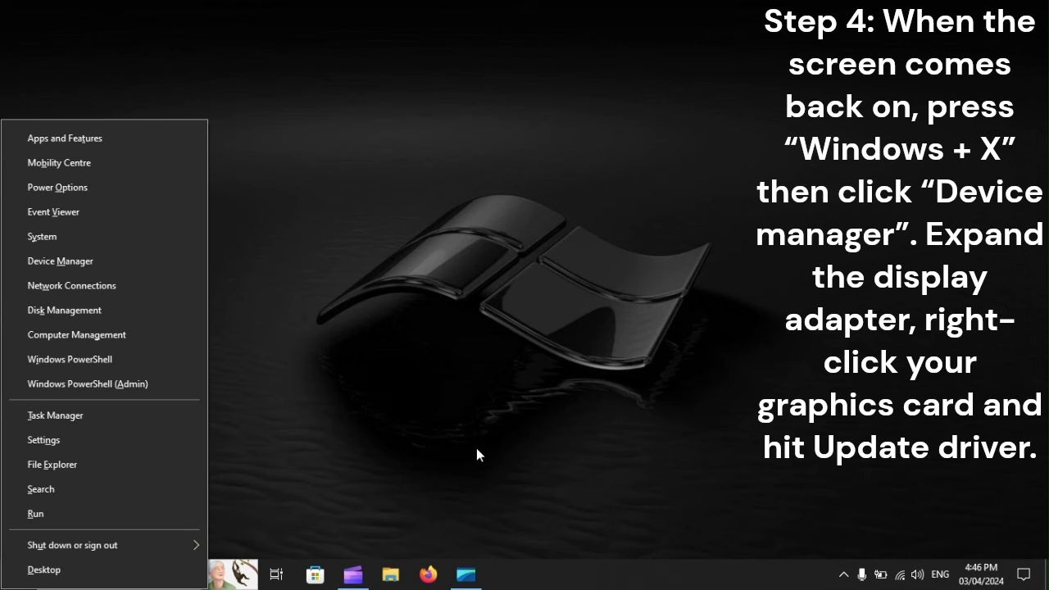
click(89, 263)
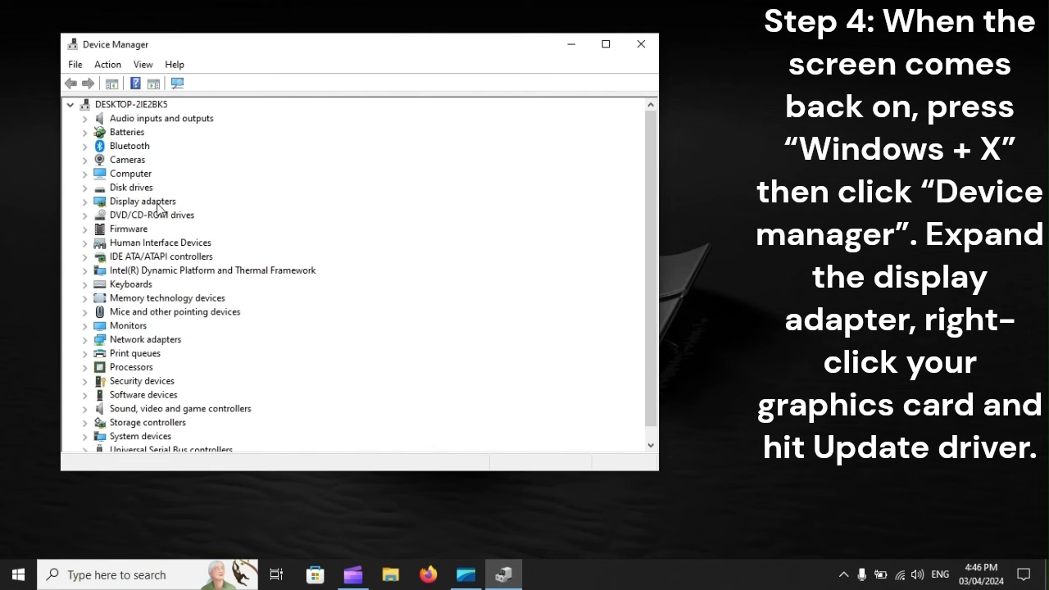
click(156, 204)
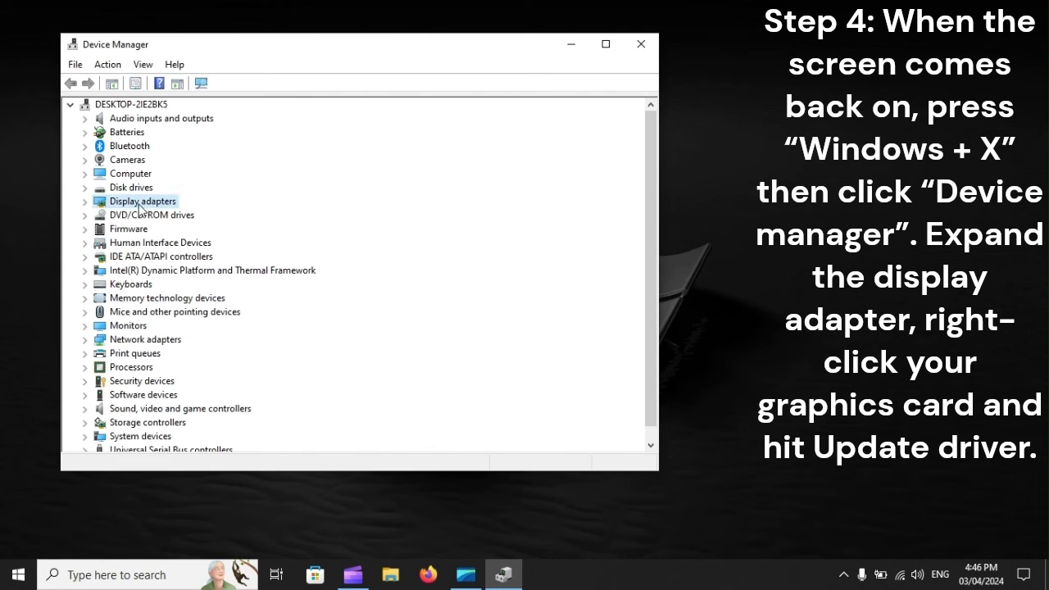
click(84, 202)
click(189, 218)
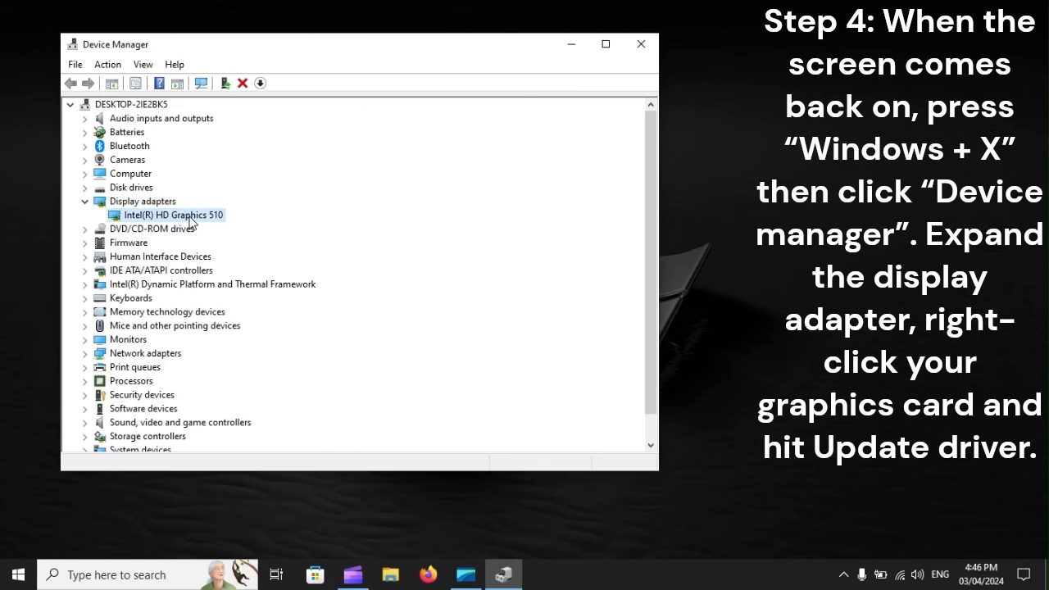
right_click(190, 223)
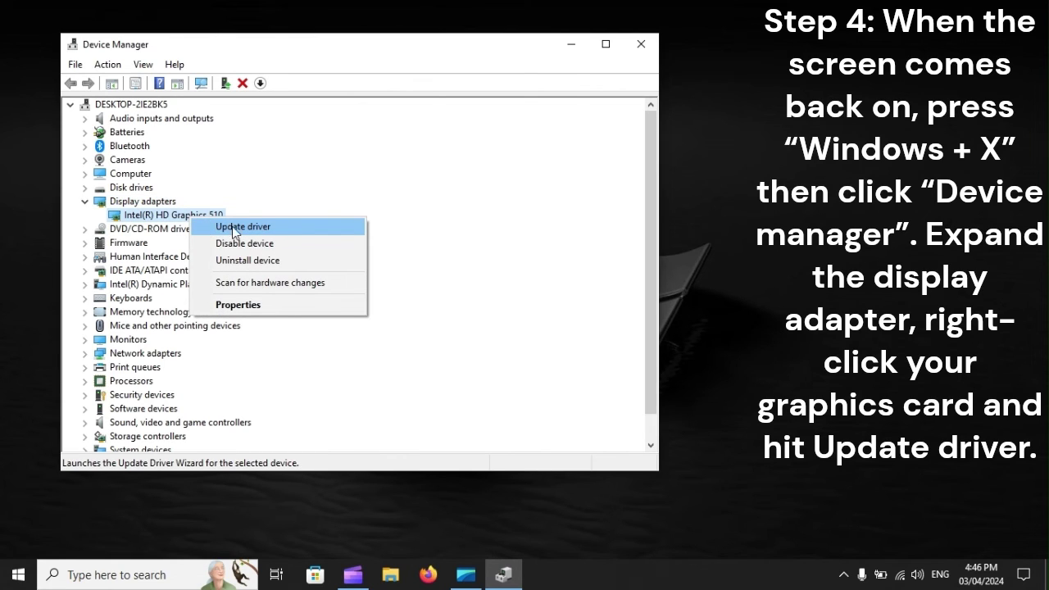
click(284, 228)
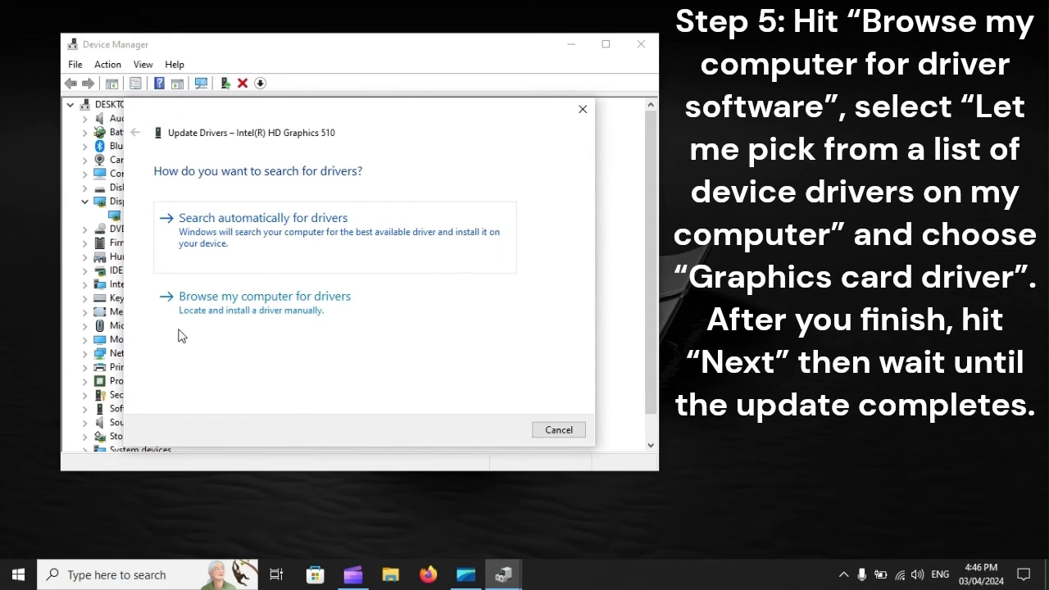
Step: Browse this computer for drivers and pick Microsoft Basic Display Adapter from the compatible list
click(323, 298)
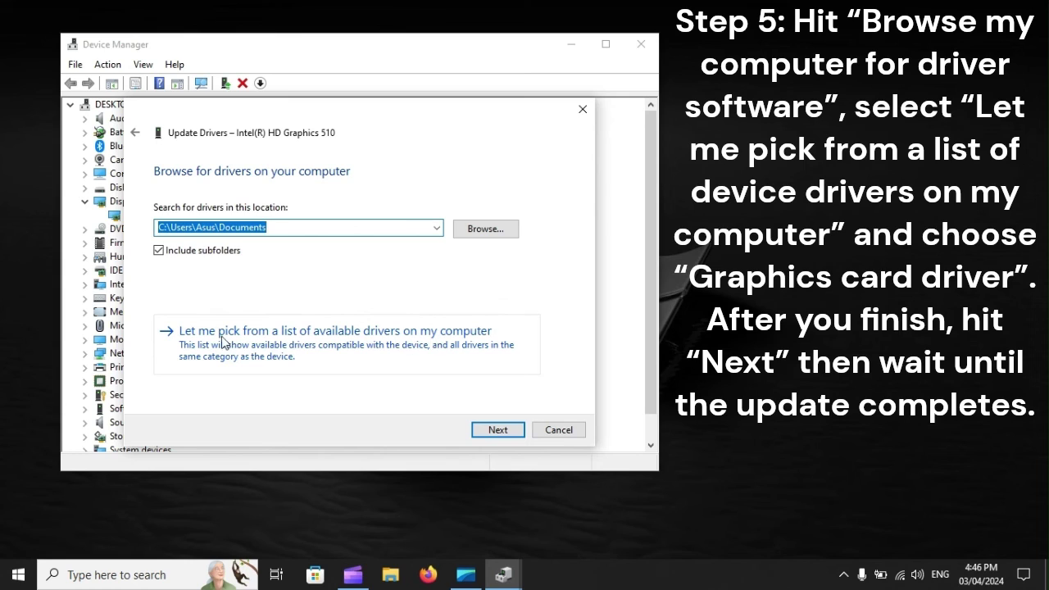
click(412, 348)
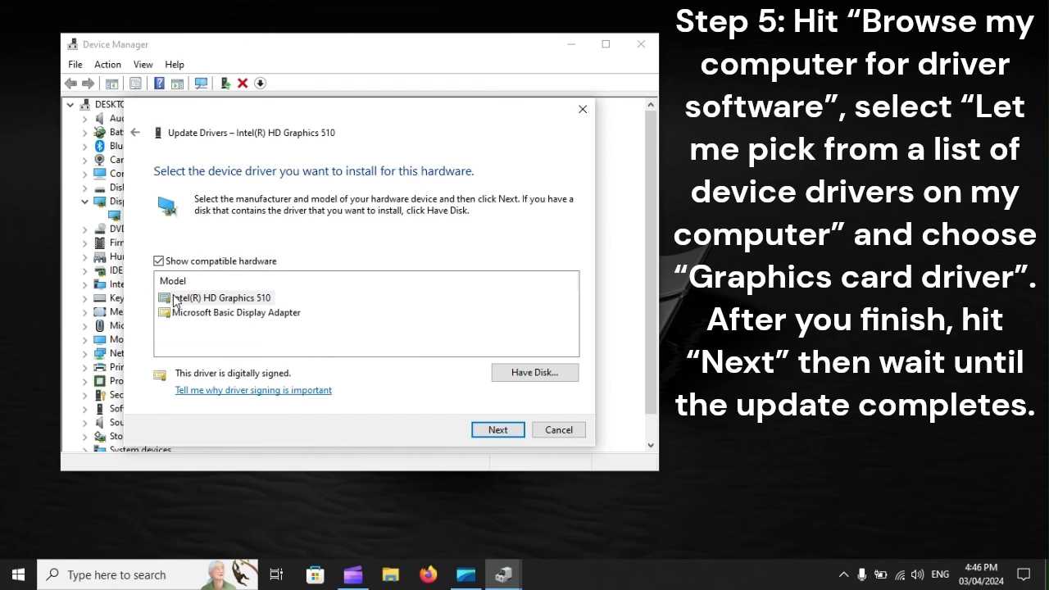
click(177, 300)
click(182, 314)
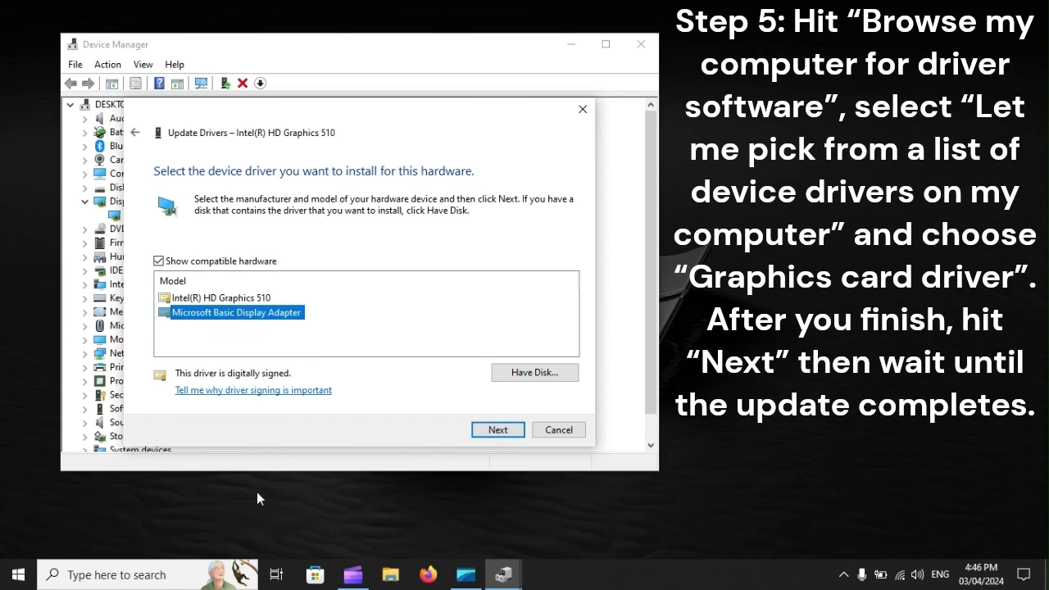